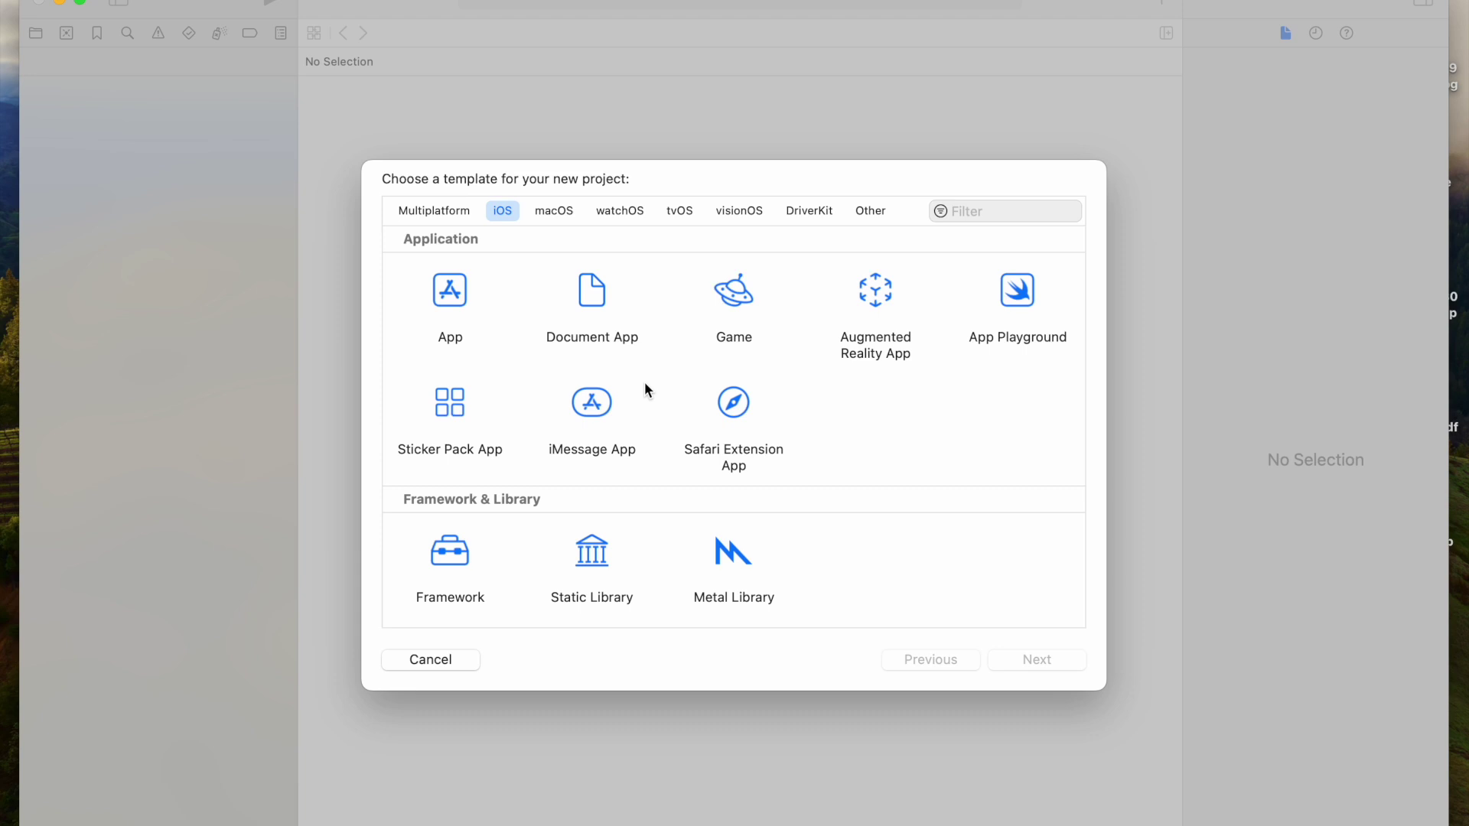
Pick the App template on the iOS tab of the new-project chooser.
click(463, 307)
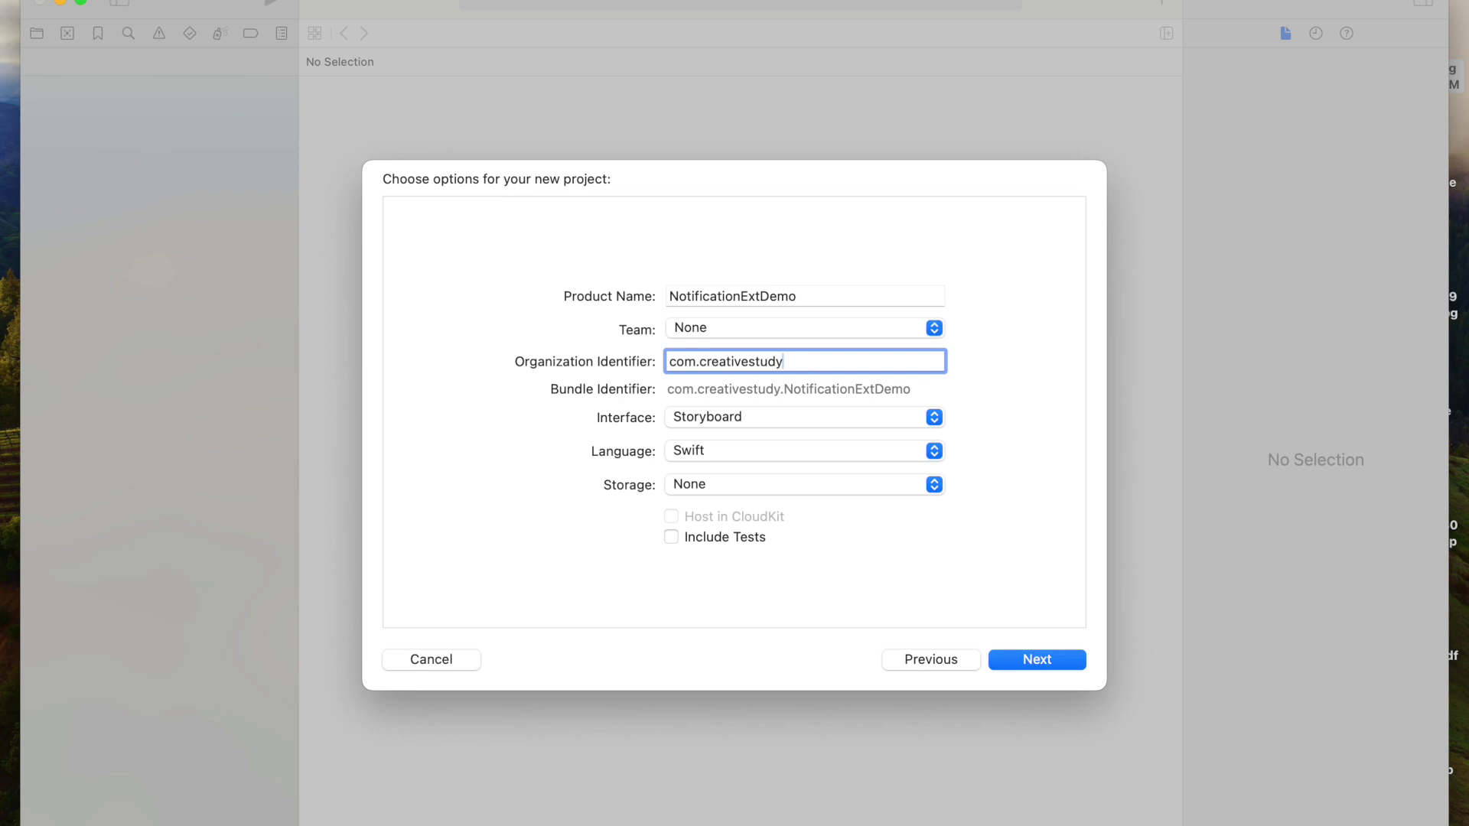
Save the NotificationExtDemo project to the Desktop and create it.
click(1049, 659)
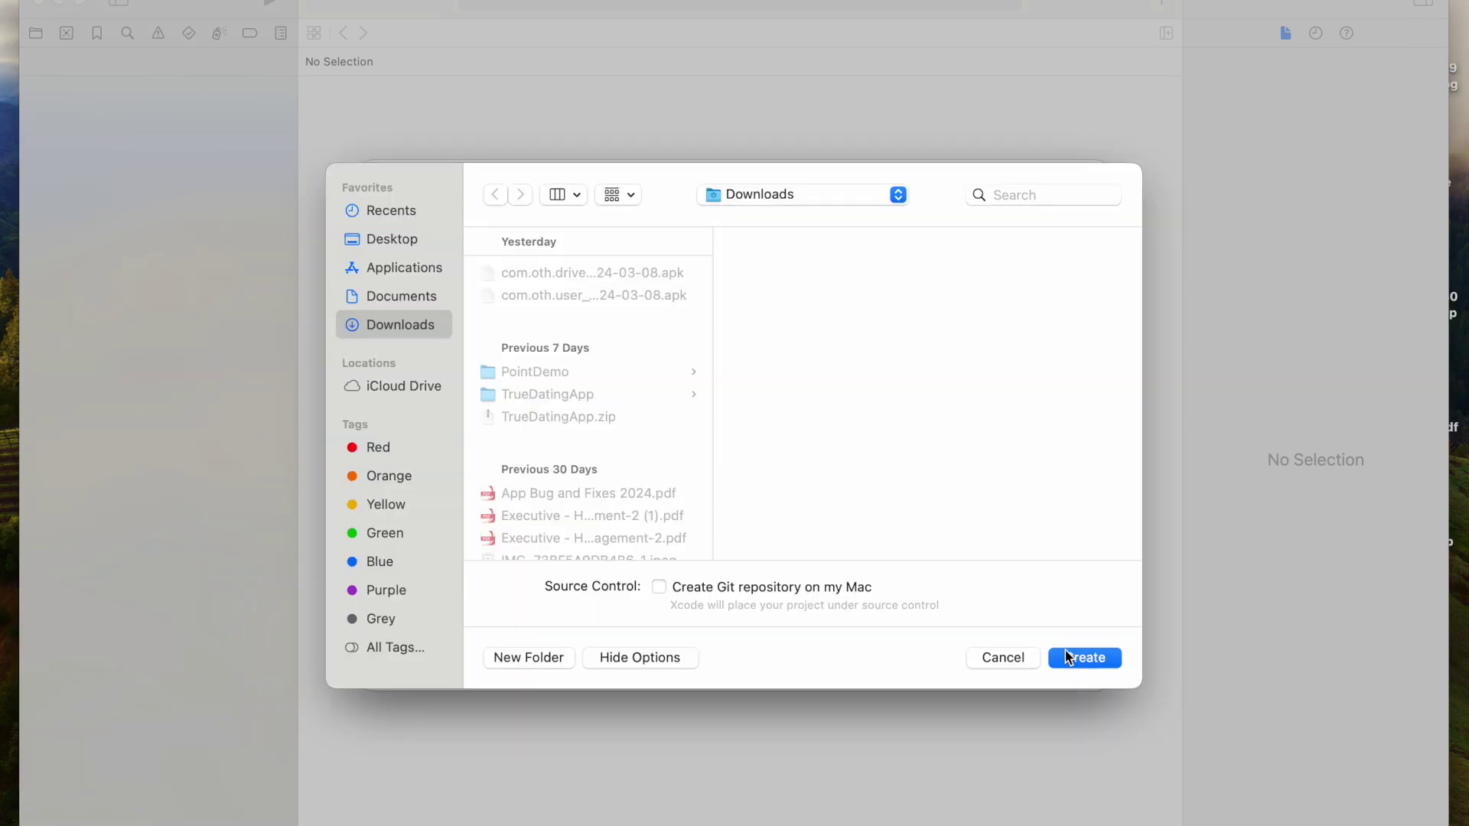
click(394, 239)
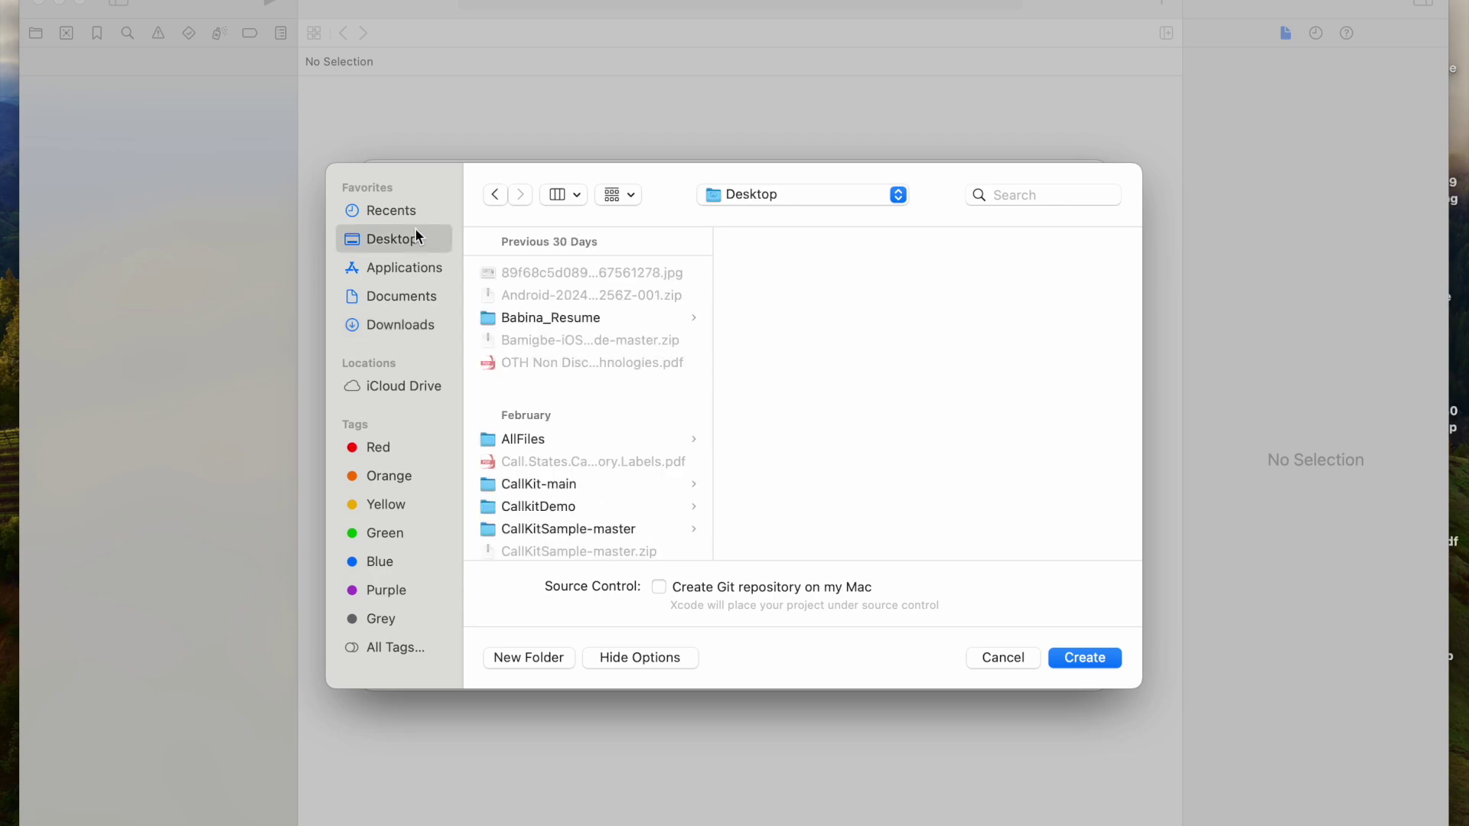
key(Return)
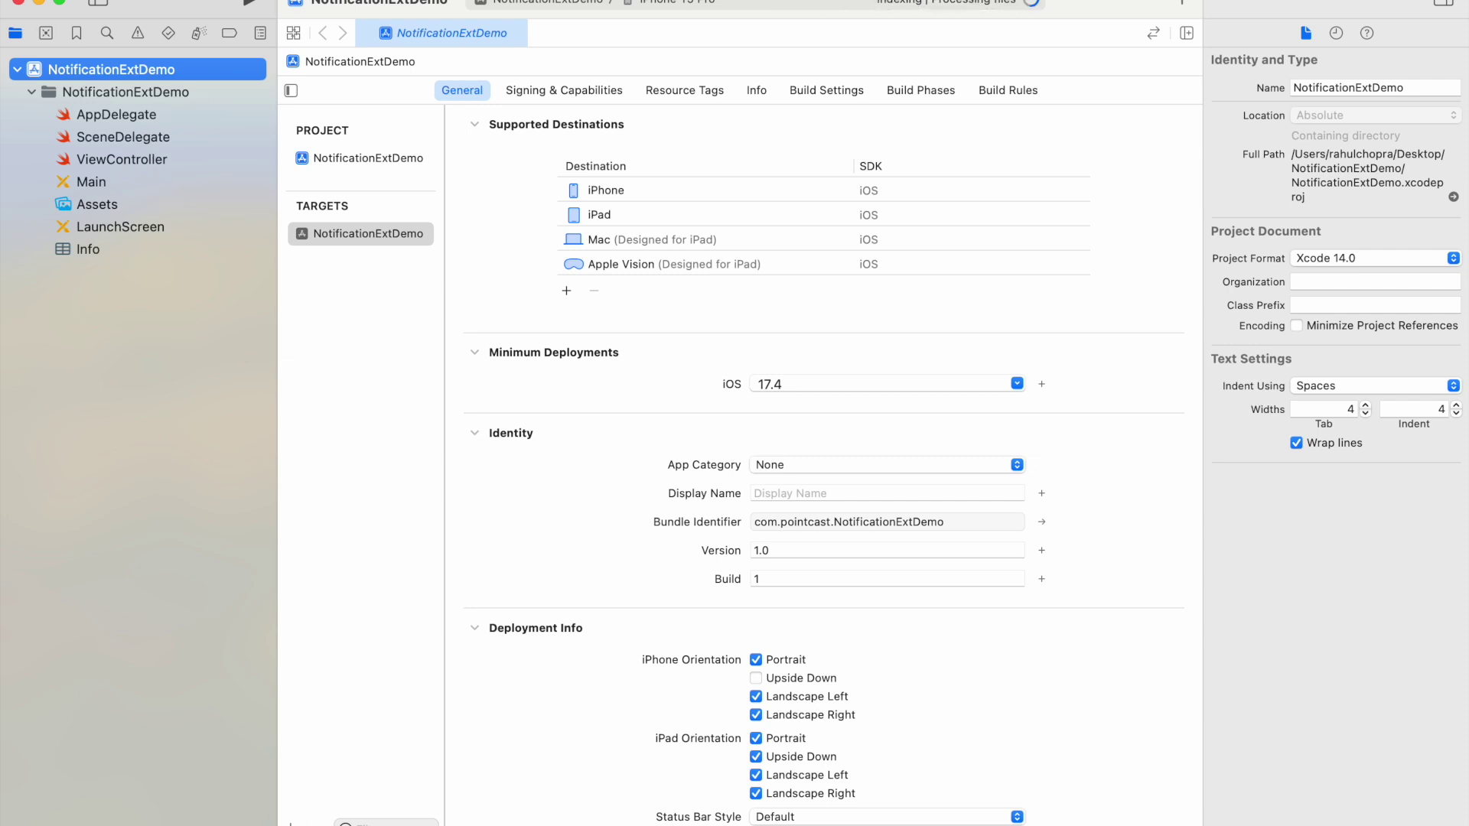
Add a new target from the Notification Service Extension template.
click(290, 817)
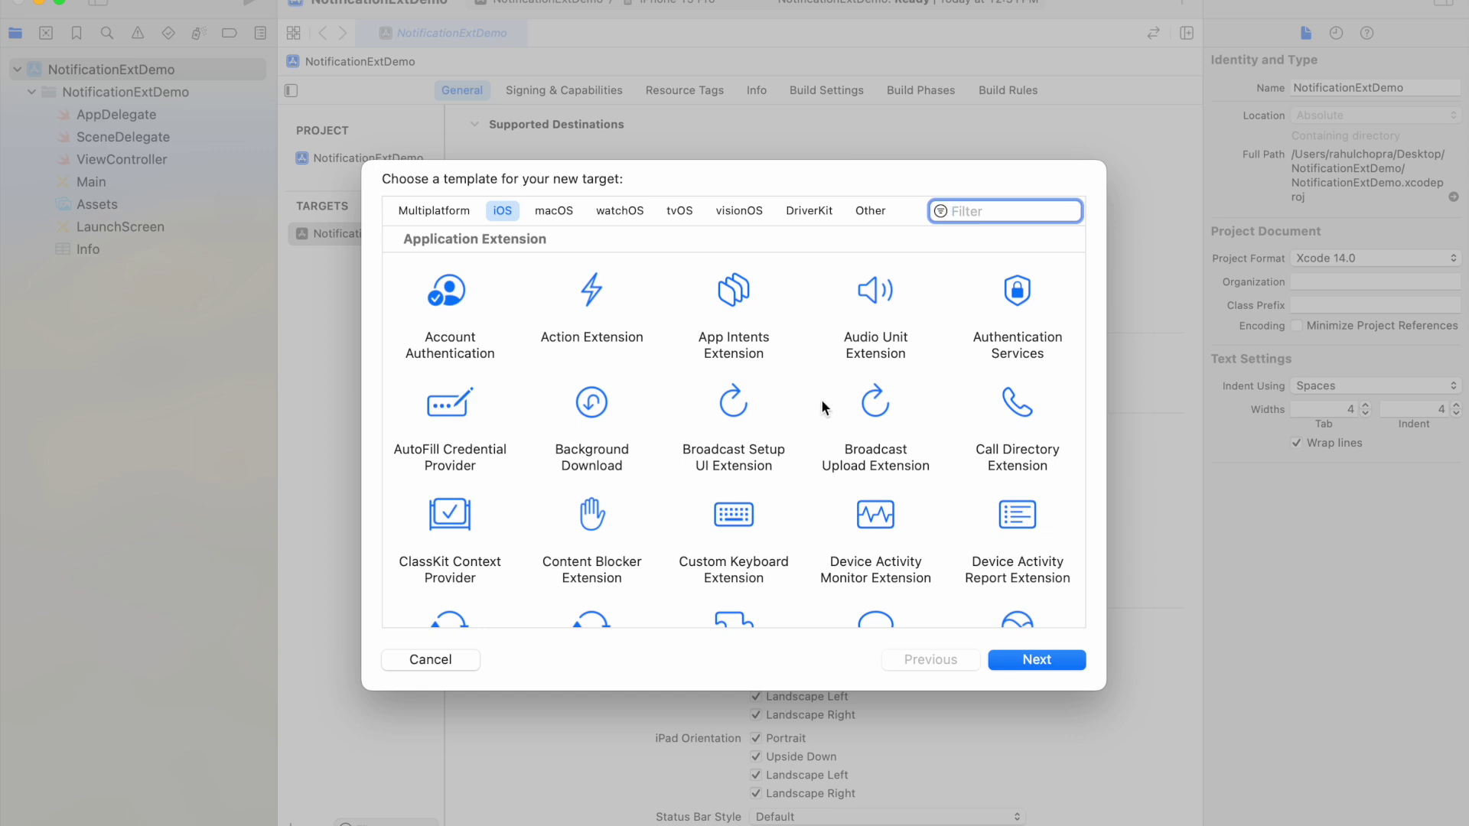
text(notific)
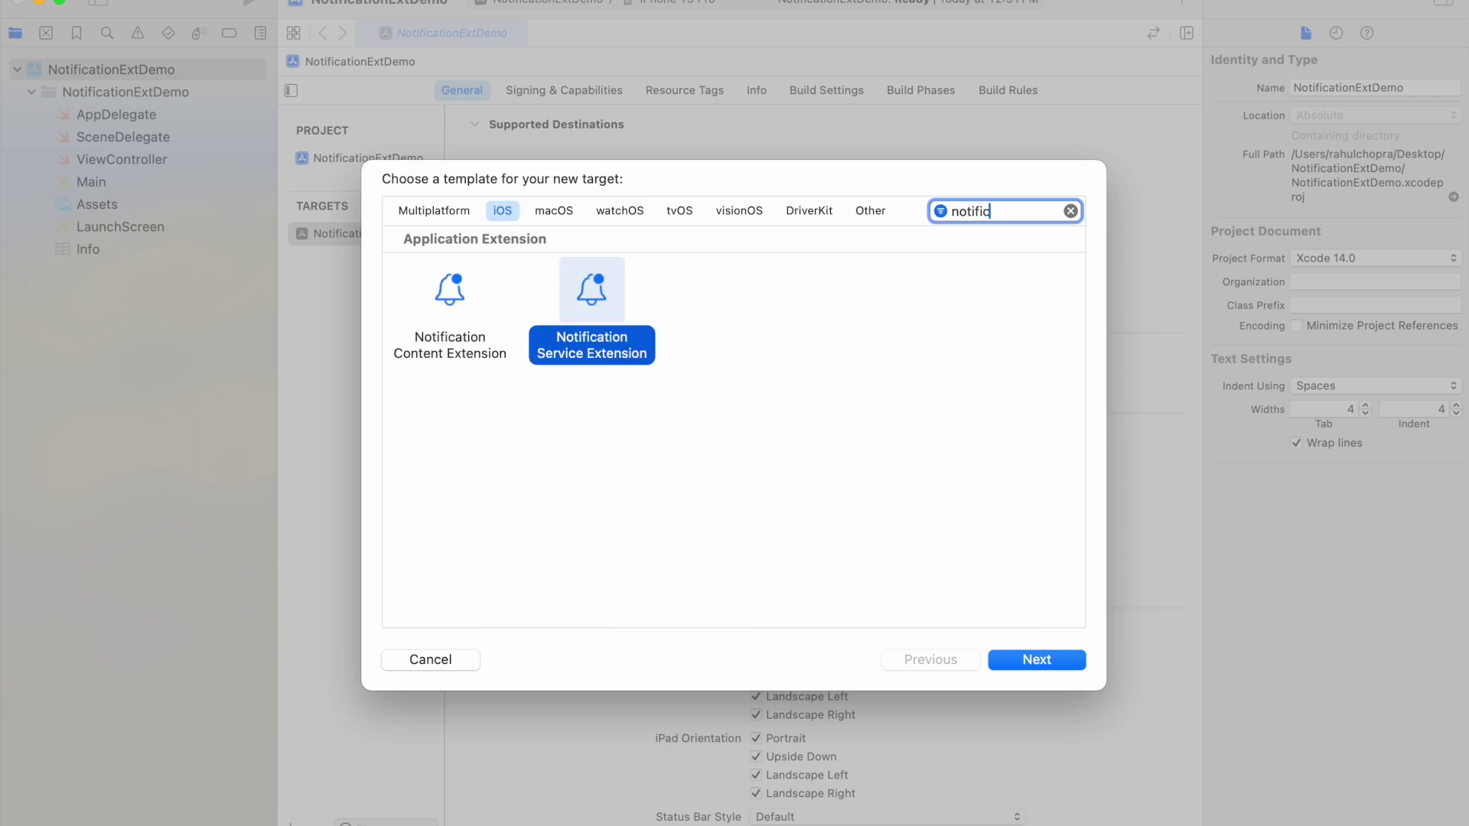
click(500, 340)
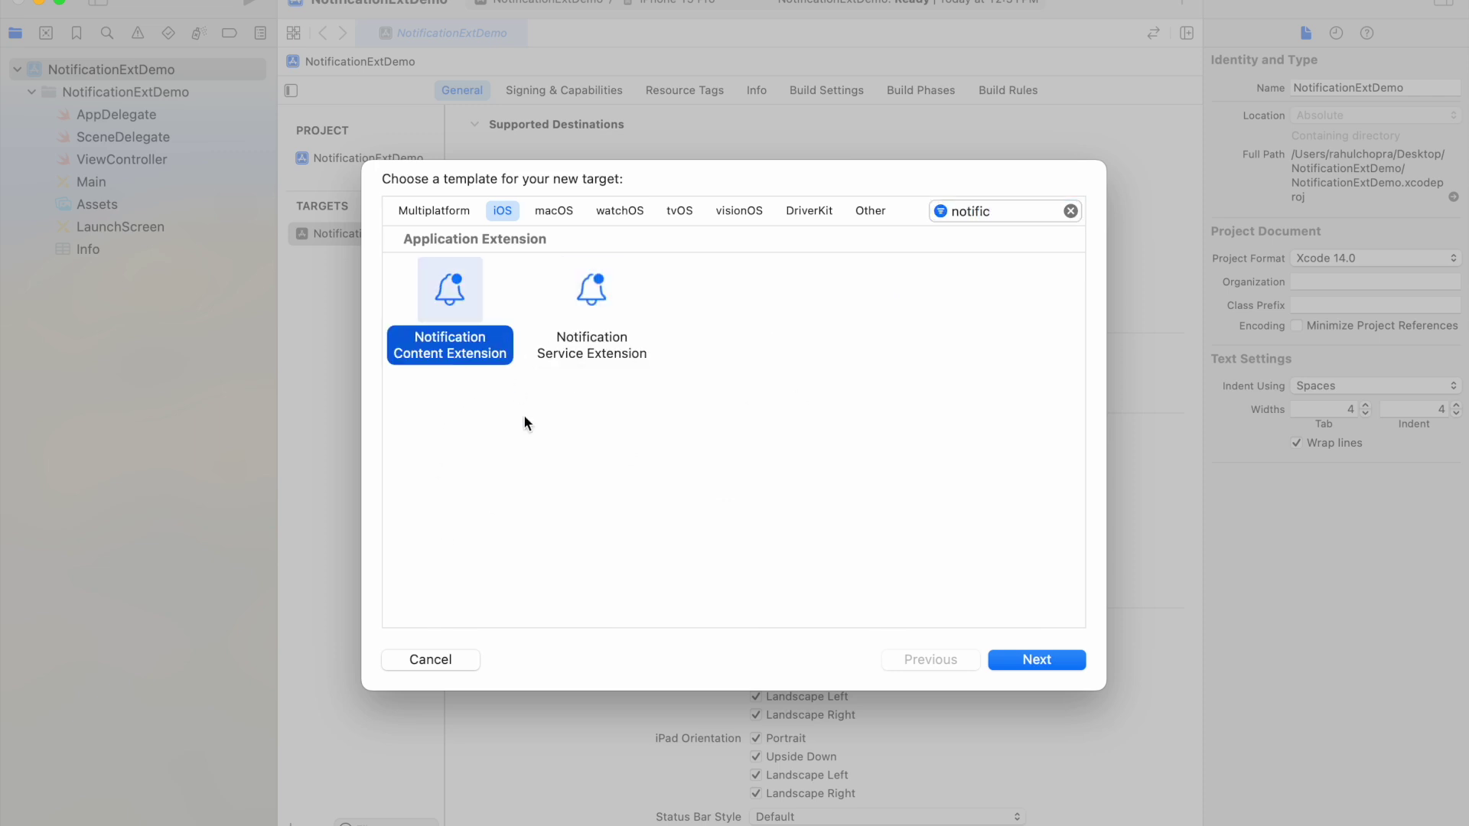
click(597, 344)
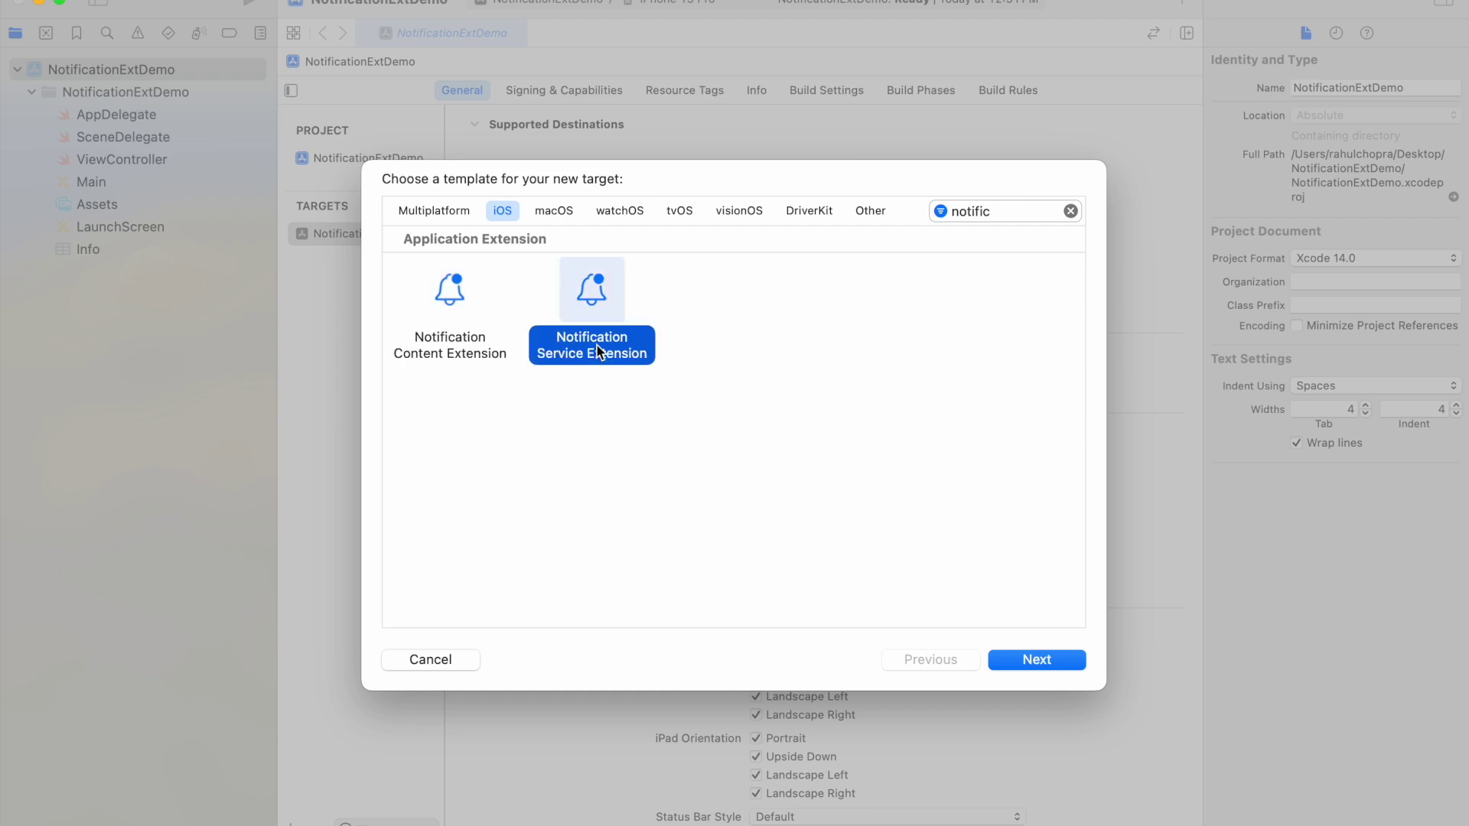
double_click(597, 345)
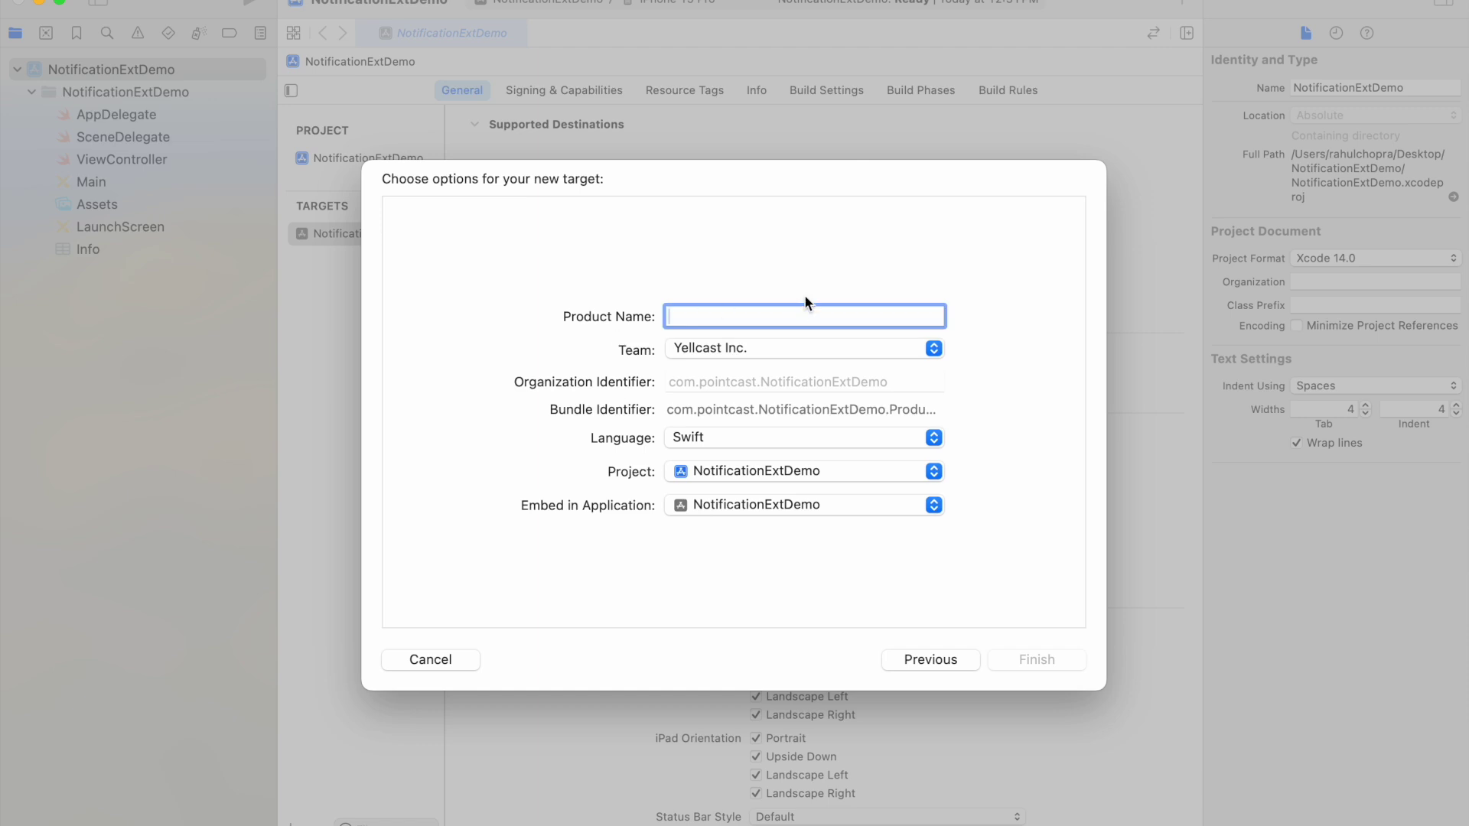
text(Notifcaito)
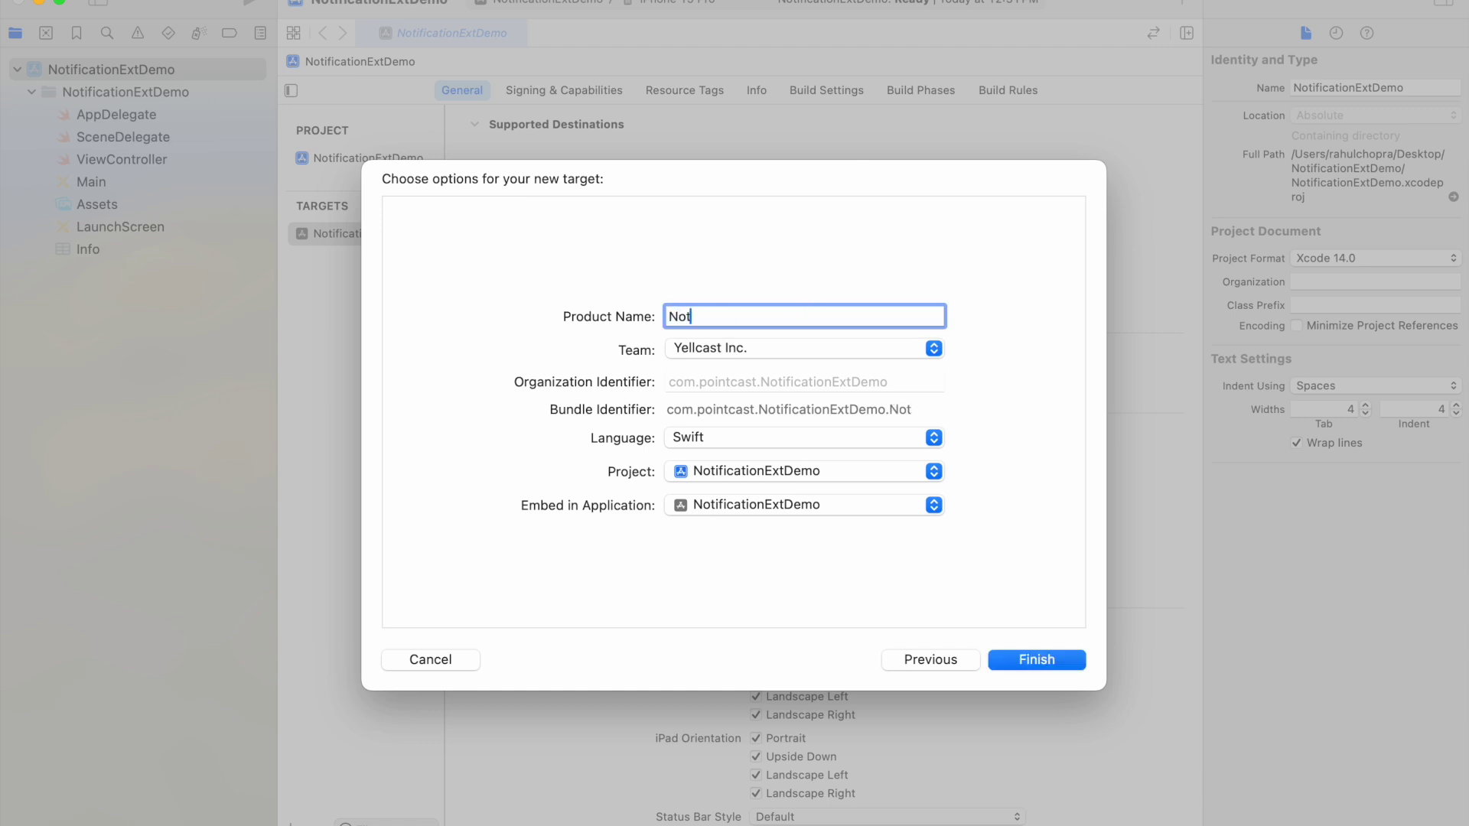
Name the extension target NotificationServiceExtension, correcting typos, and finish.
key(BackSpace)
key(BackSpace)
key(BackSpace)
text(tion)
key(Left)
key(Left)
key(Left)
text(i)
key(End)
text(ServiceExtension)
key(Return)
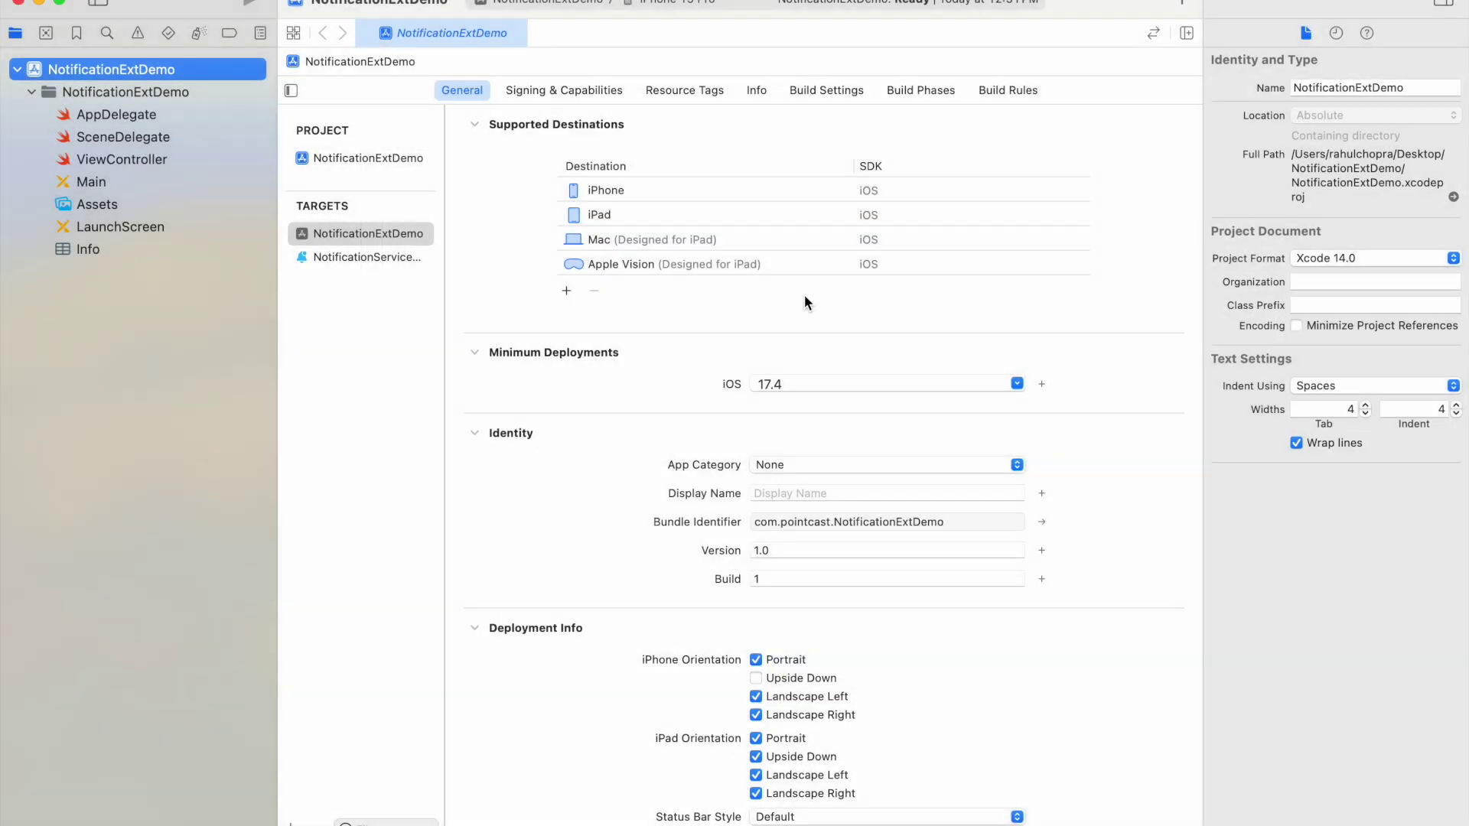
Activate the extension's scheme and open its NotificationService.swift file.
click(809, 512)
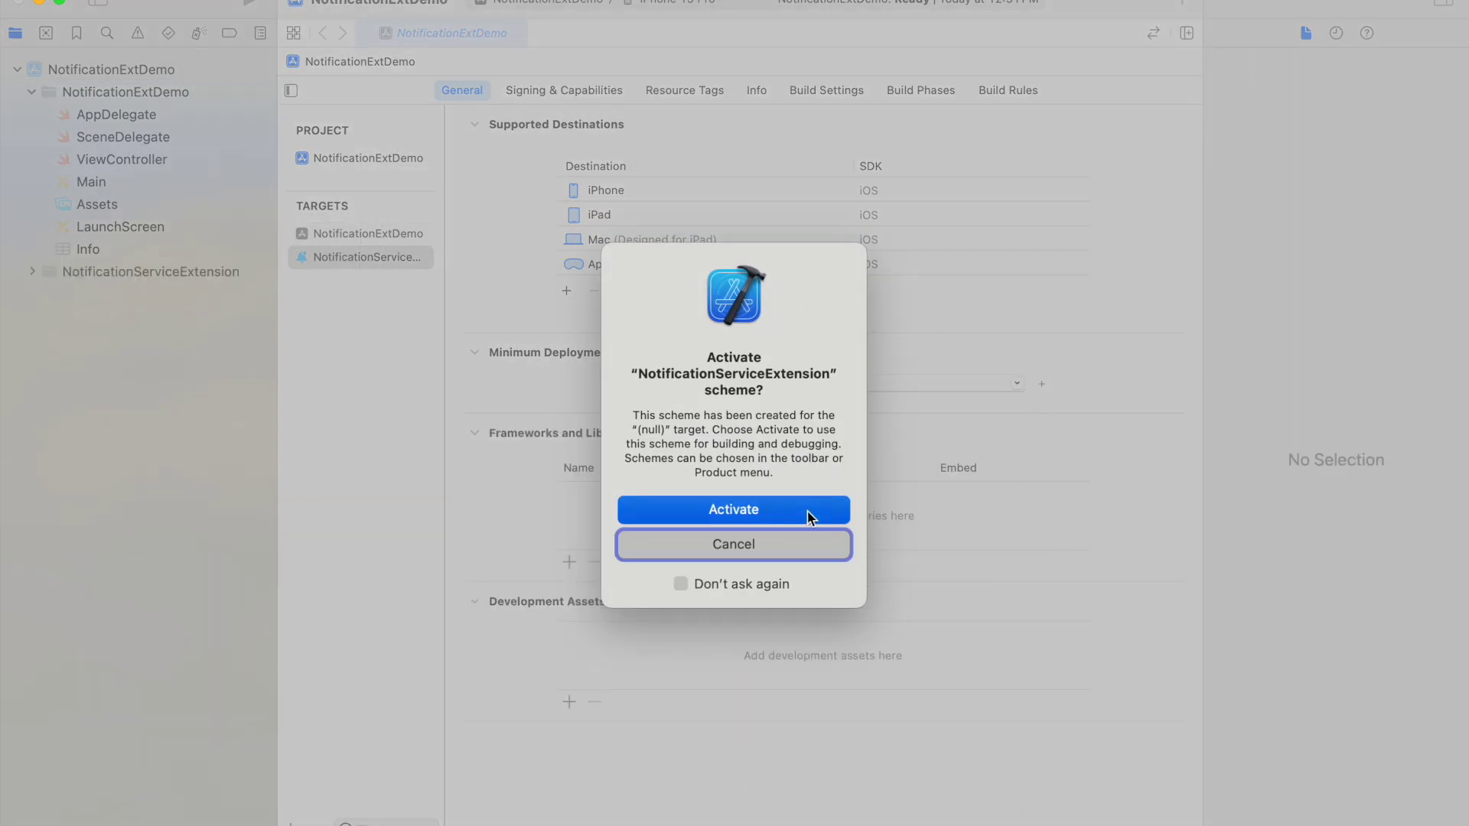
click(28, 271)
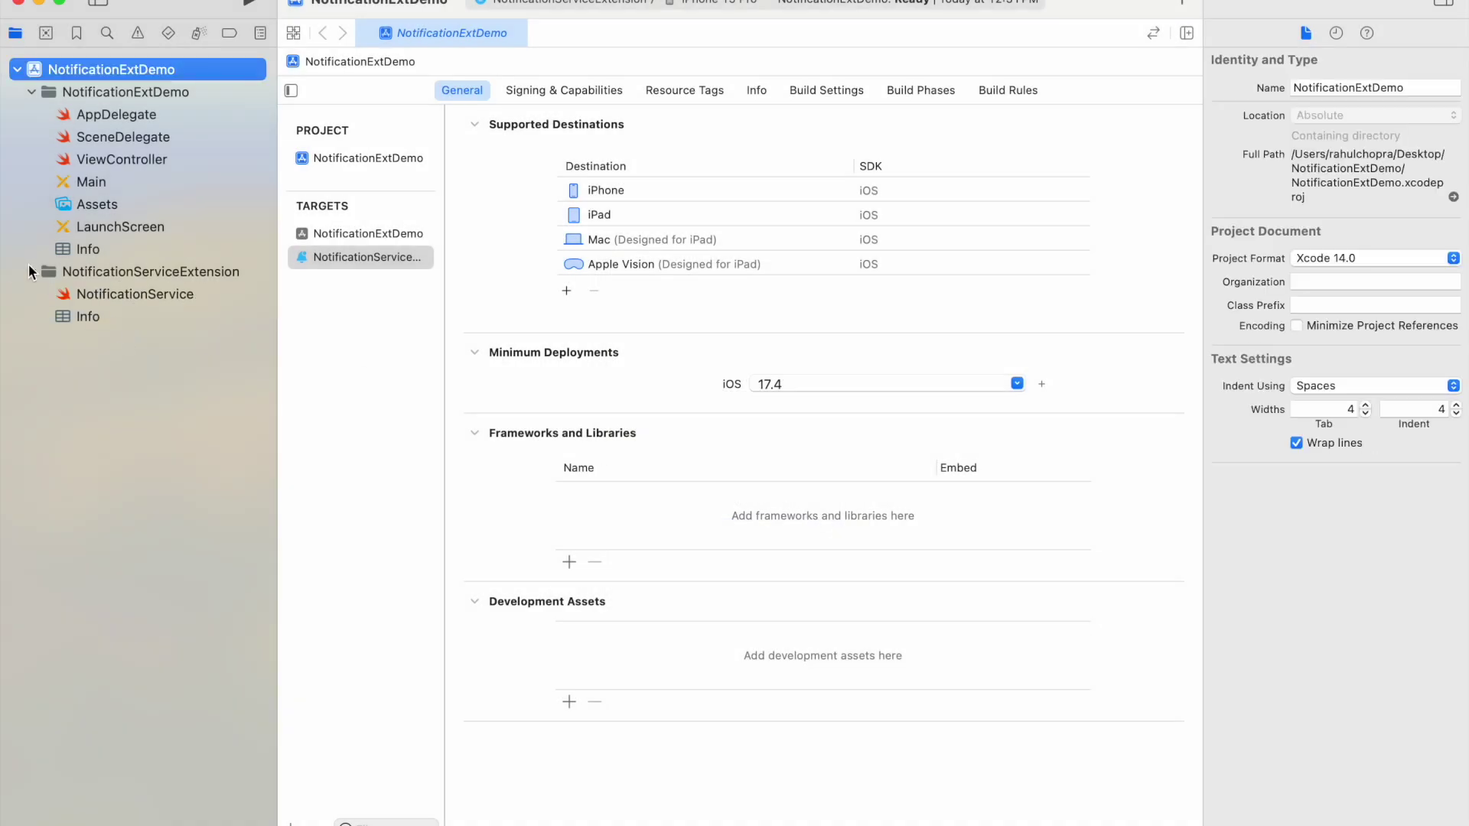
click(152, 294)
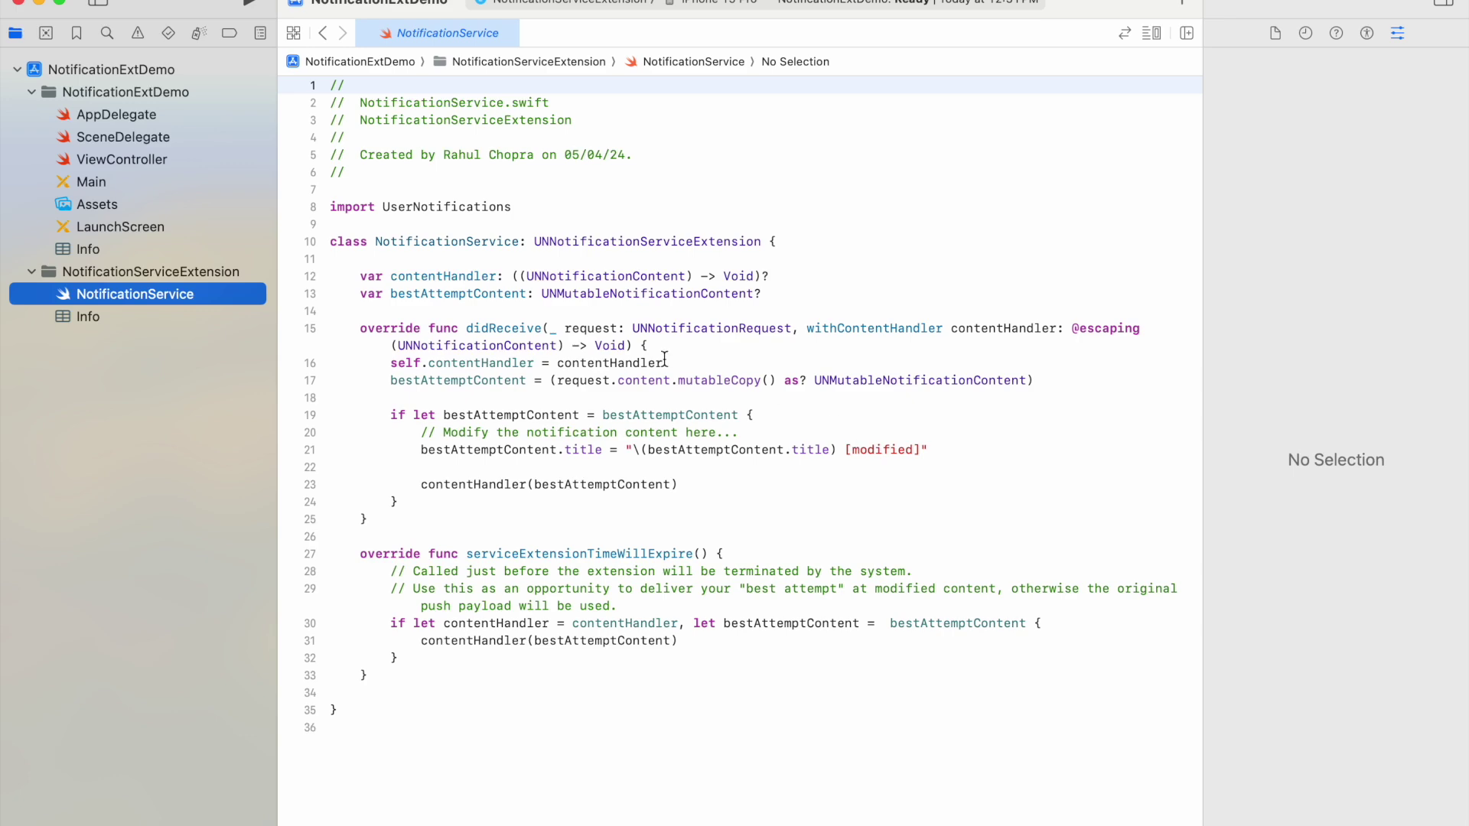
Review the didReceive method, then show the extension target's general settings.
click(723, 365)
click(111, 69)
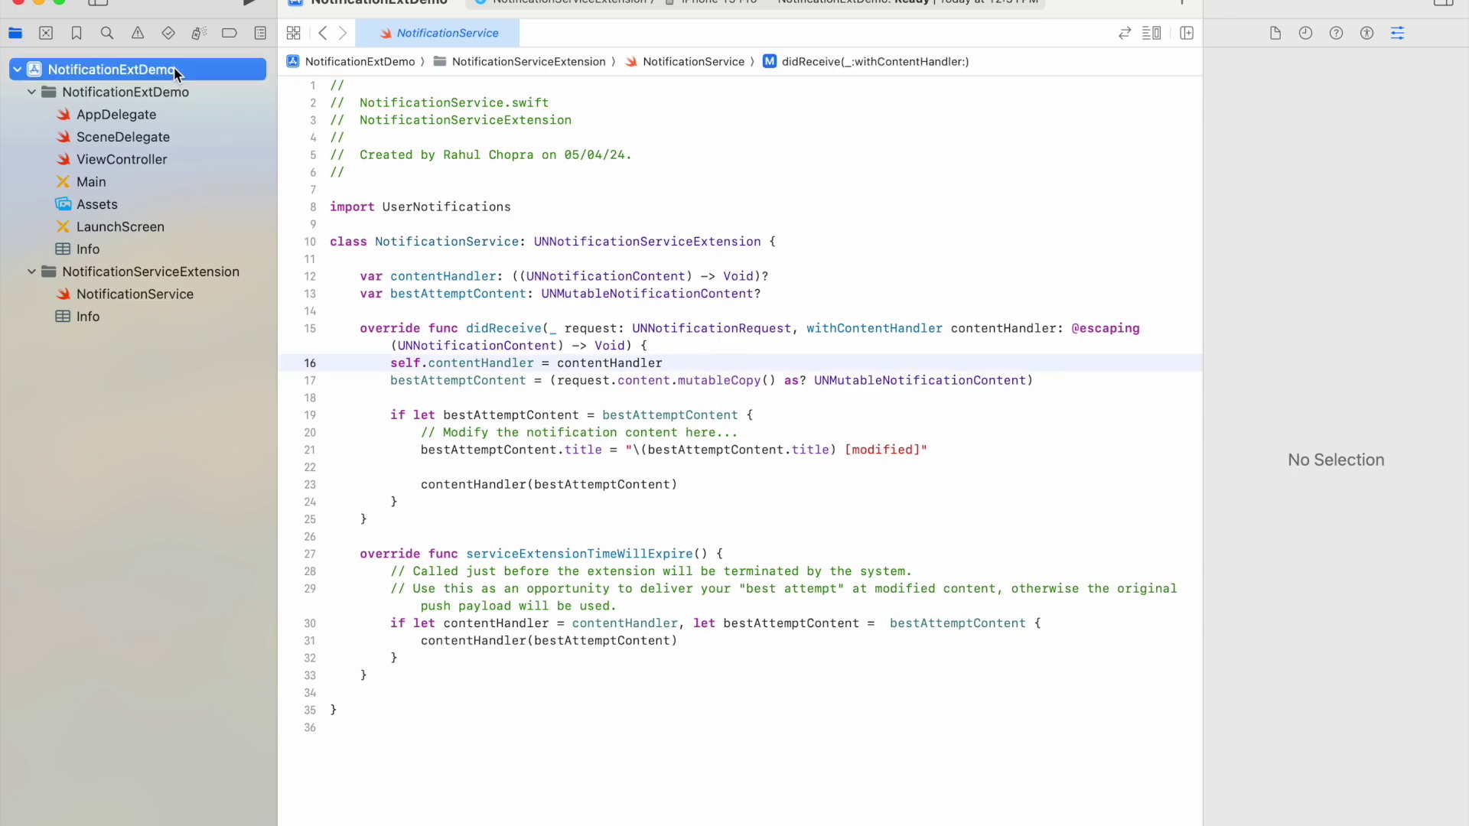
click(367, 257)
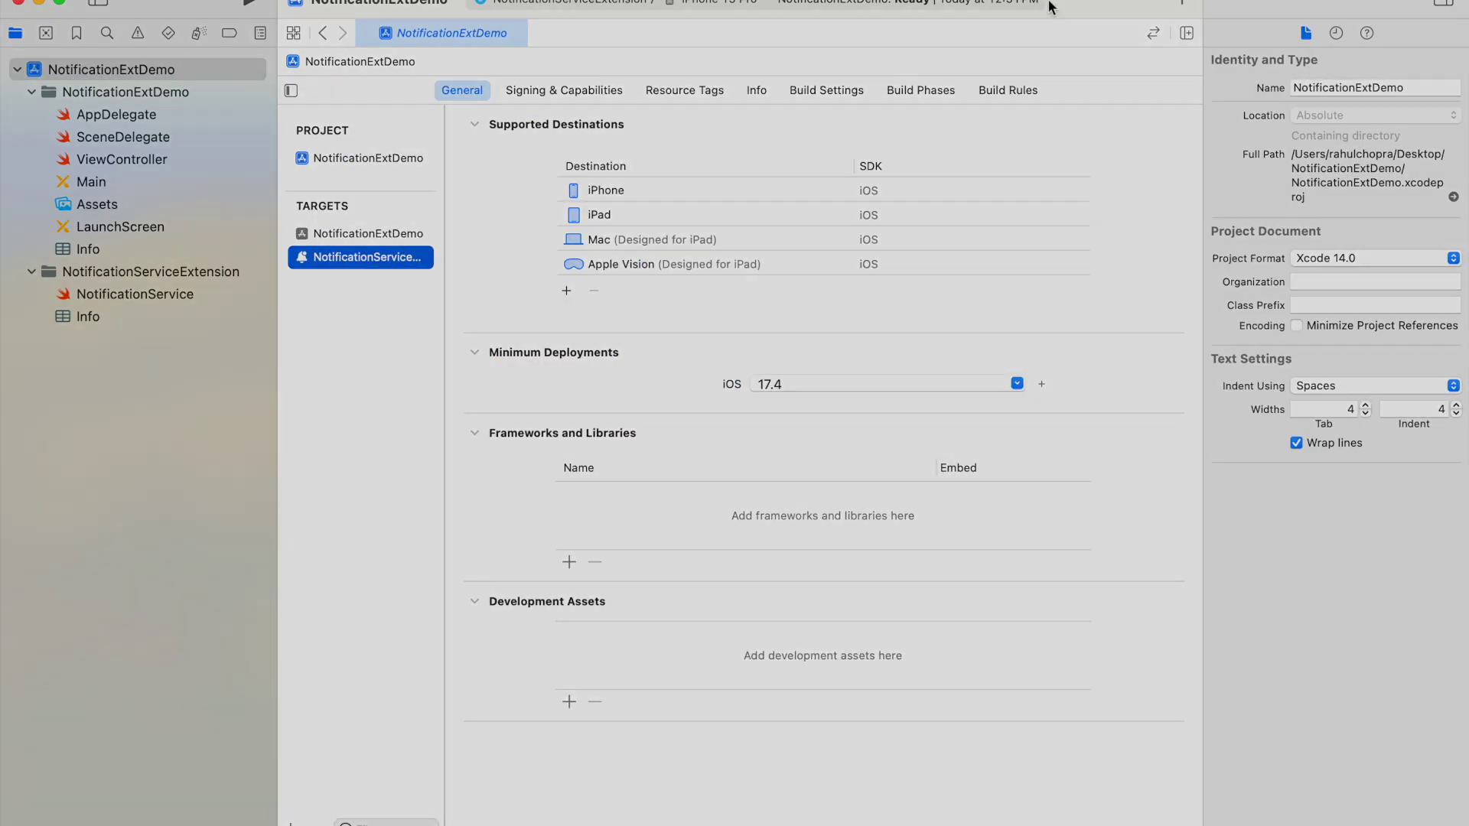